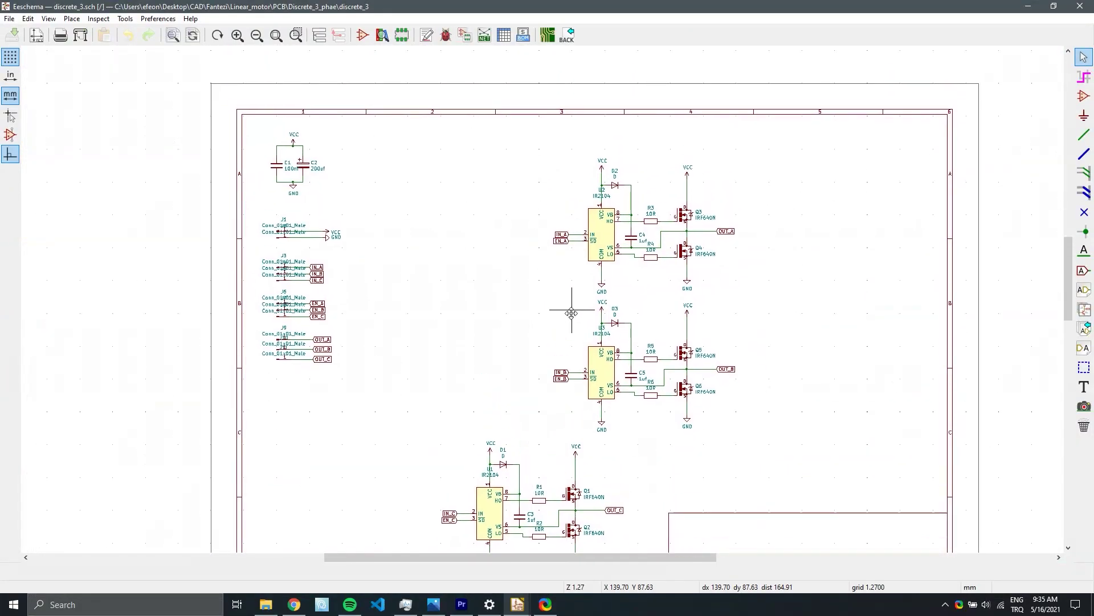
pyautogui.scroll(-1, 548, 251)
pyautogui.scroll(2, 667, 291)
pyautogui.scroll(2, 642, 304)
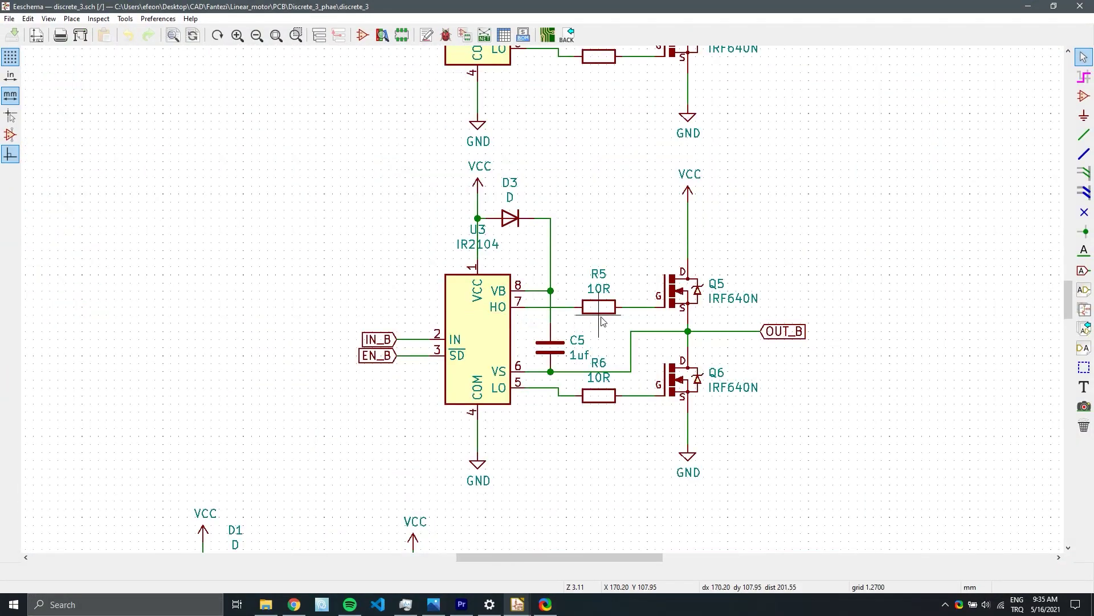
pyautogui.scroll(-1, 610, 316)
pyautogui.scroll(-2, 611, 316)
# Open the routed three-phase driver board in the 3D Viewer and tilt it into perspective.
pyautogui.hotkey('alt', 'Tab')
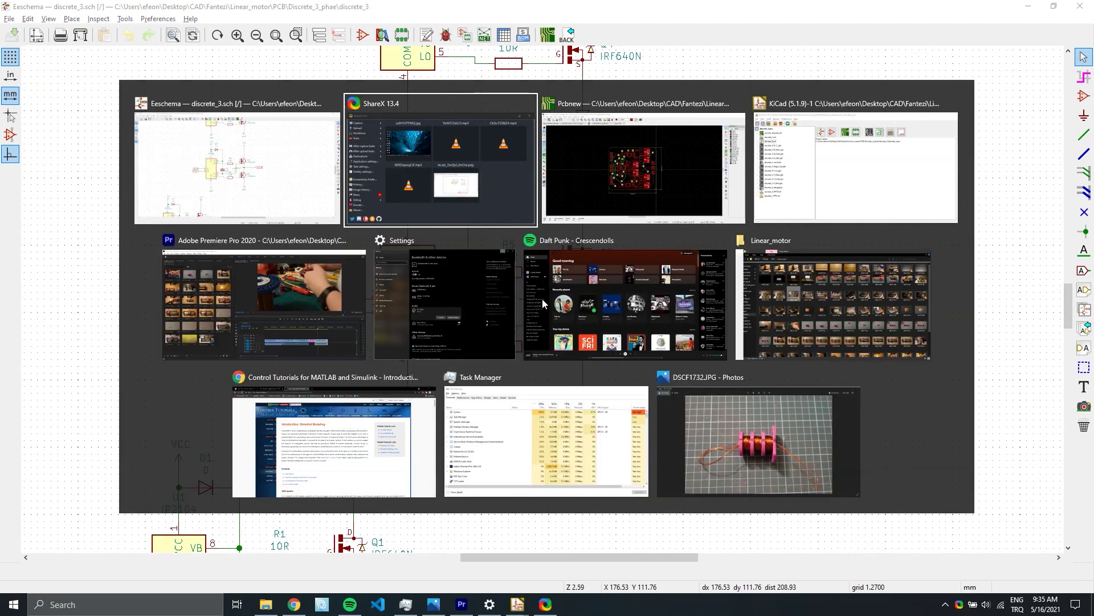
pyautogui.scroll(1, 479, 294)
pyautogui.scroll(2, 503, 313)
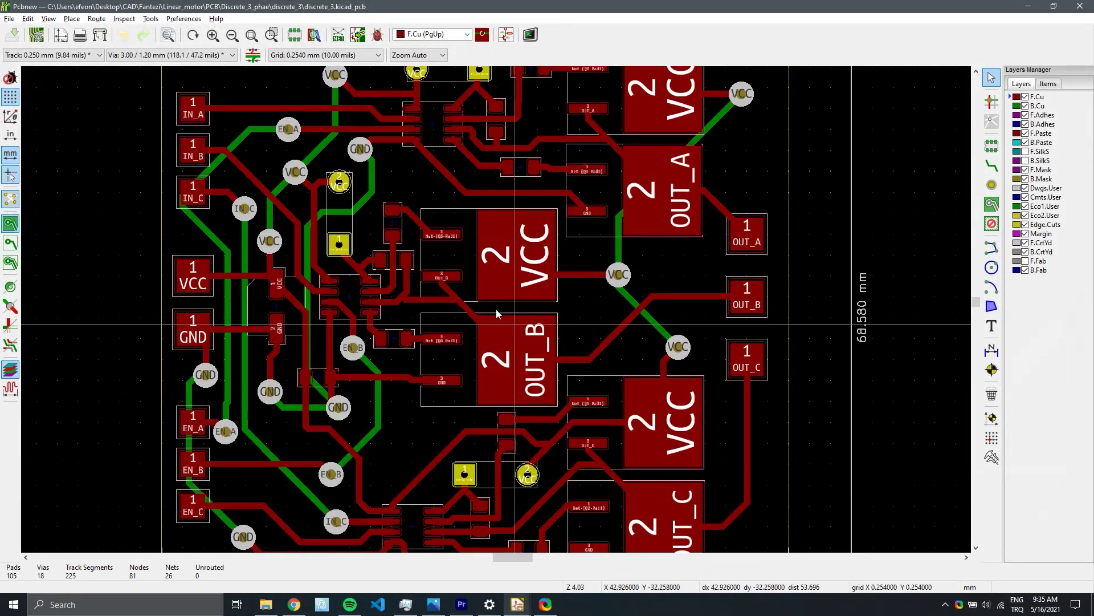
pyautogui.scroll(-2, 497, 309)
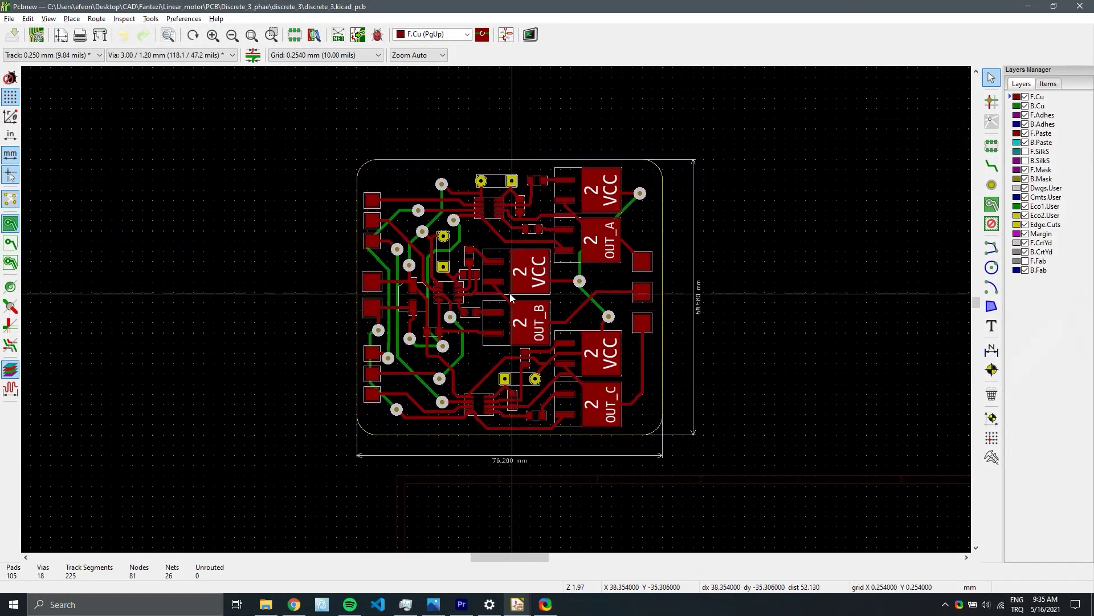
pyautogui.click(49, 19)
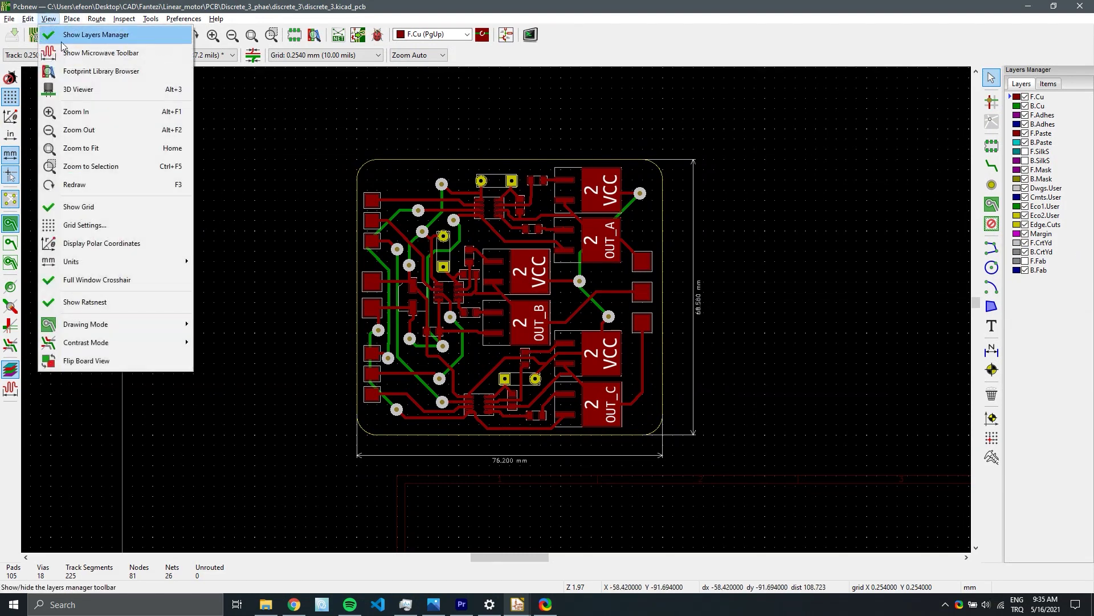
pyautogui.click(79, 89)
pyautogui.moveTo(517, 378); pyautogui.dragTo(477, 309)
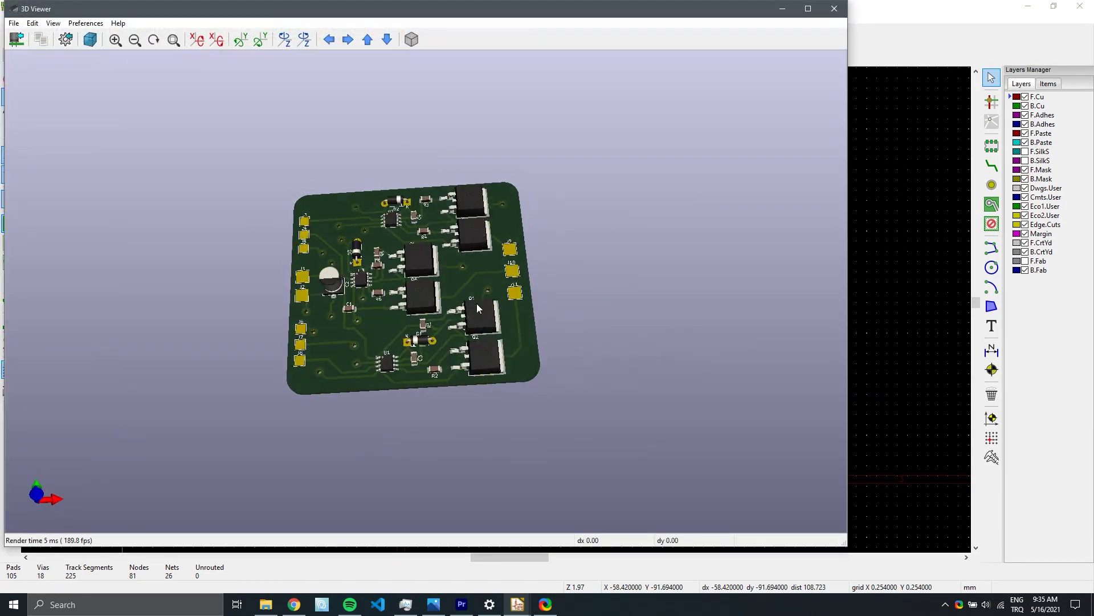